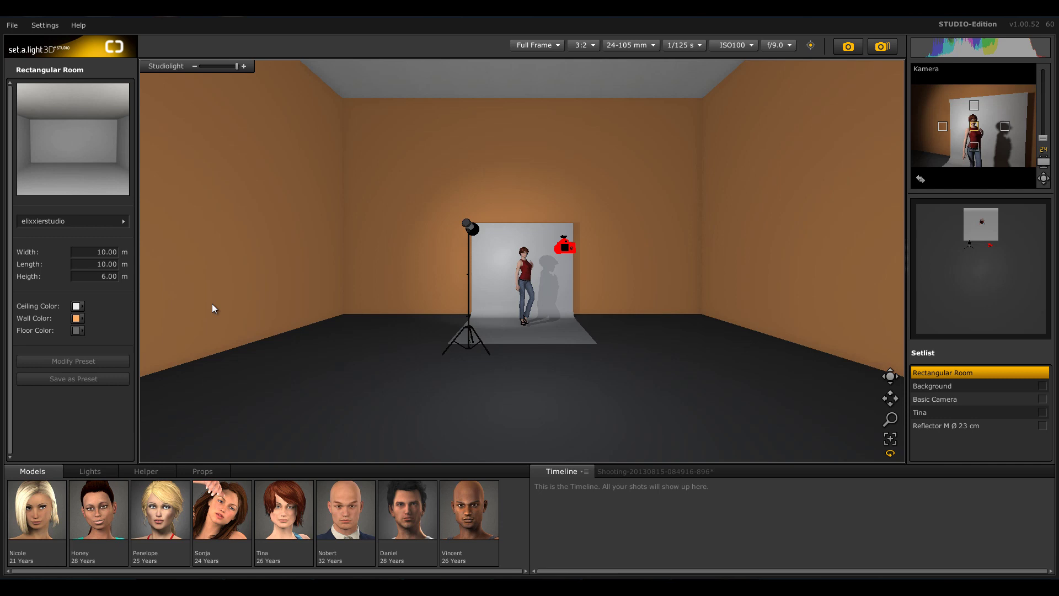
# Step: Select Tina and zoom in and out to view her casual wear and Pose 6 settings
pyautogui.click(212, 304)
pyautogui.click(530, 294)
pyautogui.scroll(5, 530, 294)
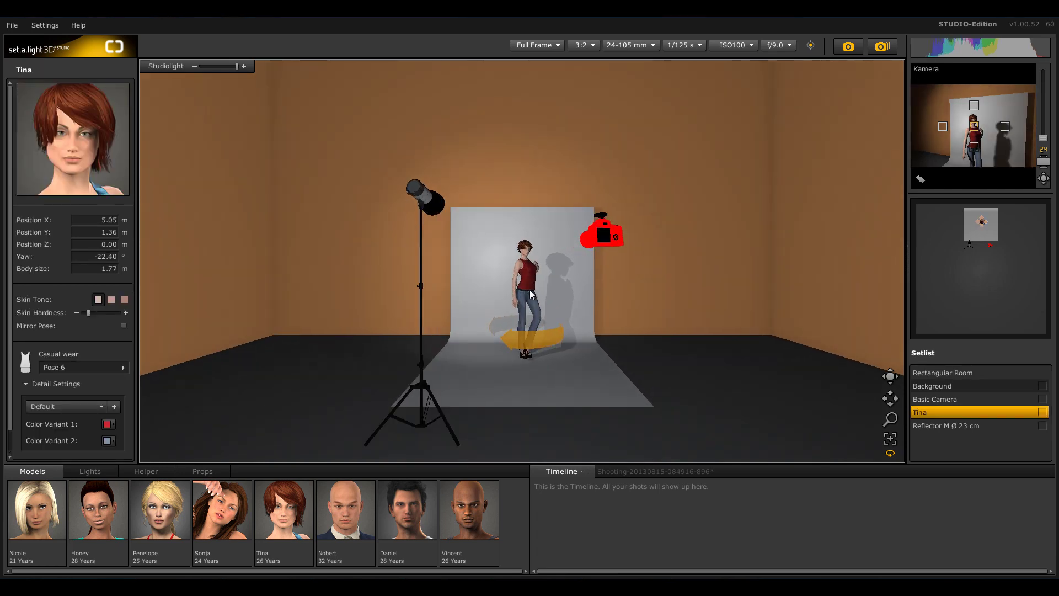
pyautogui.scroll(2, 531, 294)
pyautogui.scroll(-3, 531, 294)
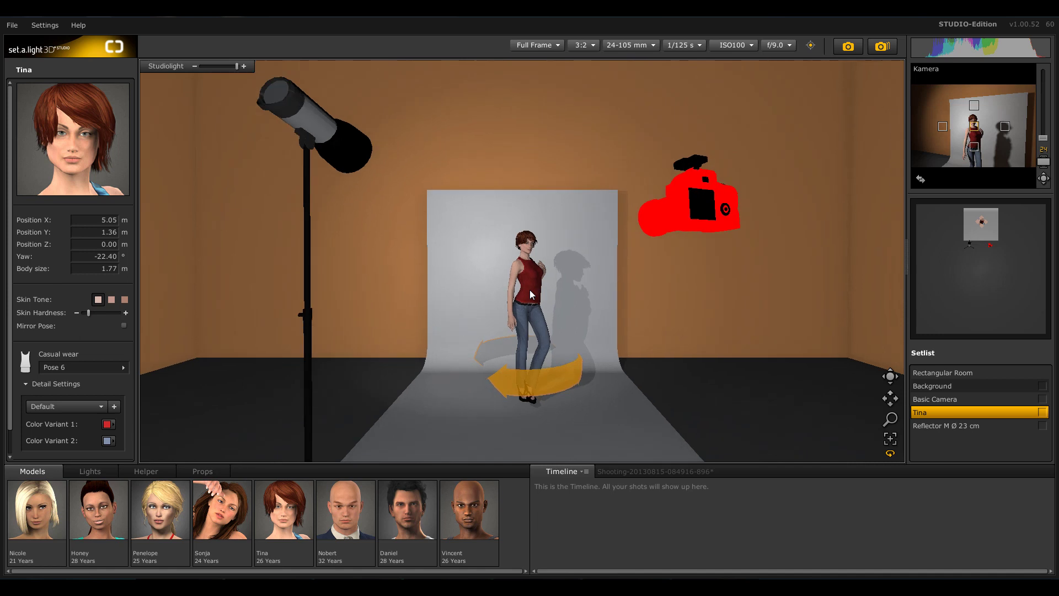
pyautogui.scroll(-2, 531, 294)
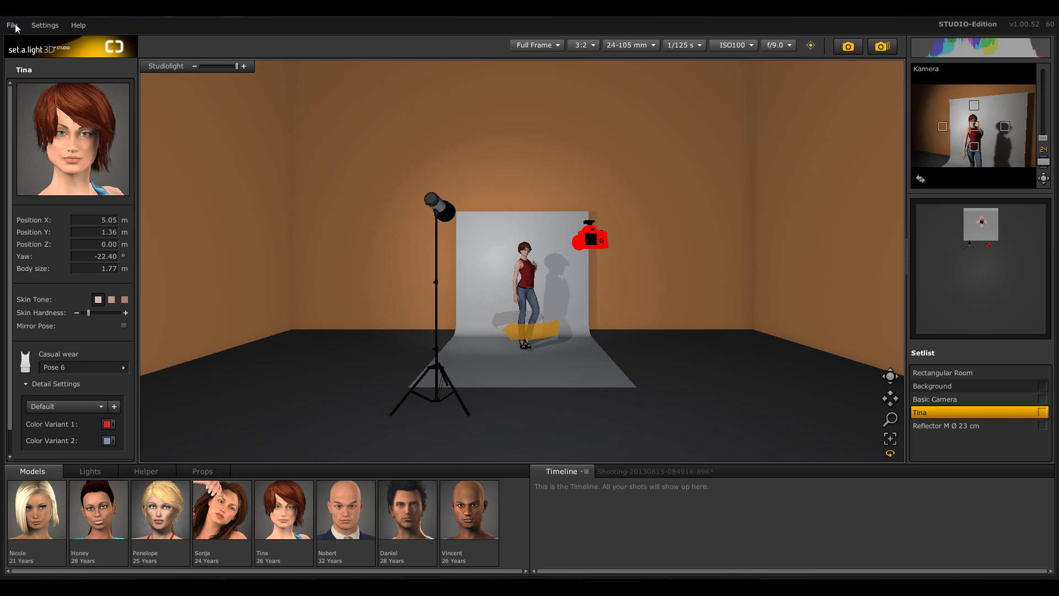
# Step: Browse the File, Settings and Help menus, ending on the Settings language and quality list
pyautogui.click(16, 27)
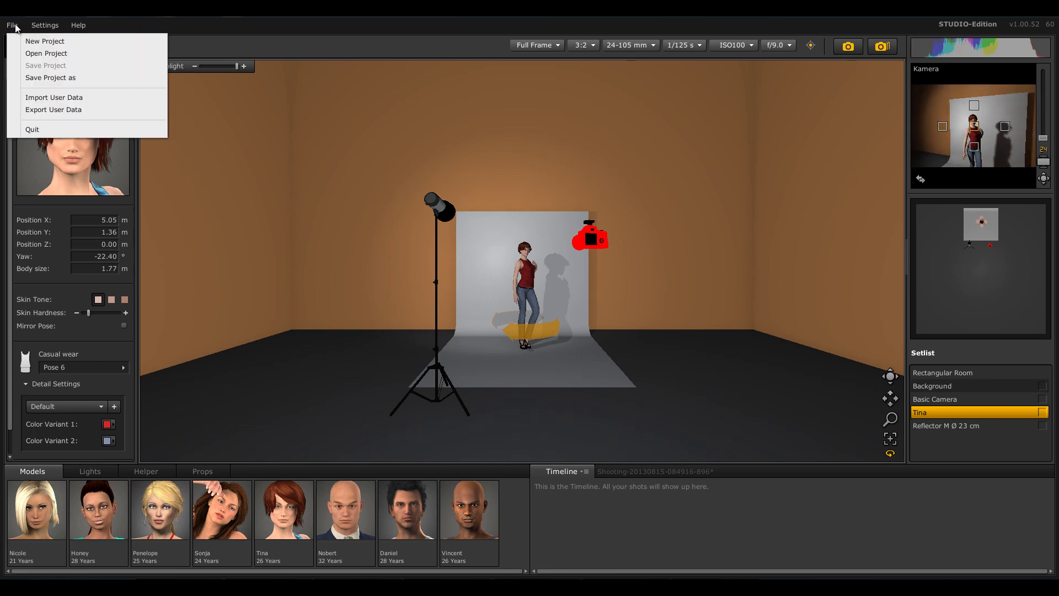
pyautogui.click(43, 24)
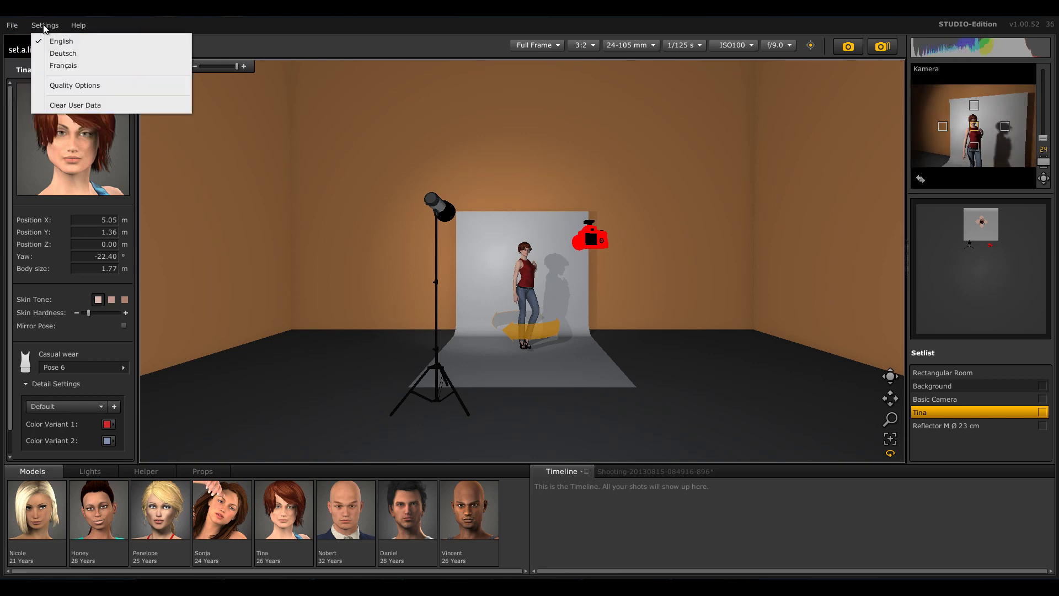
pyautogui.click(80, 26)
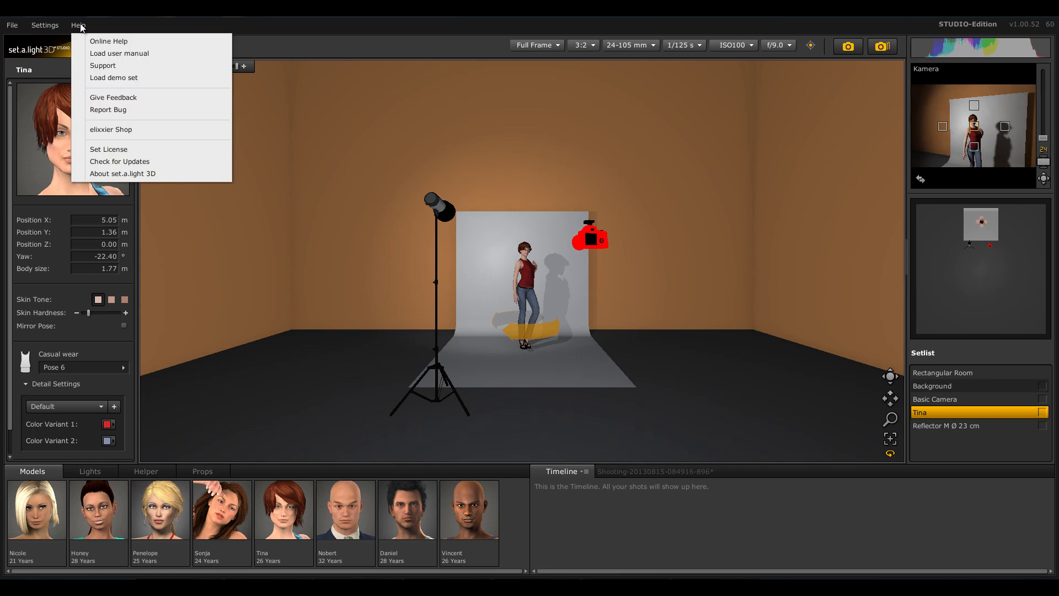
pyautogui.click(12, 26)
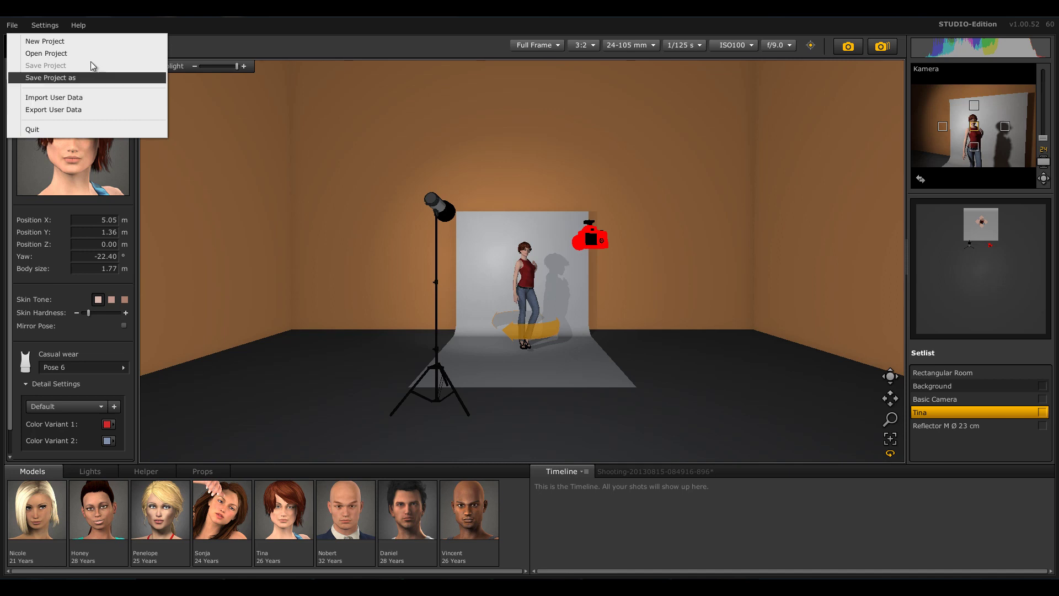
pyautogui.click(45, 26)
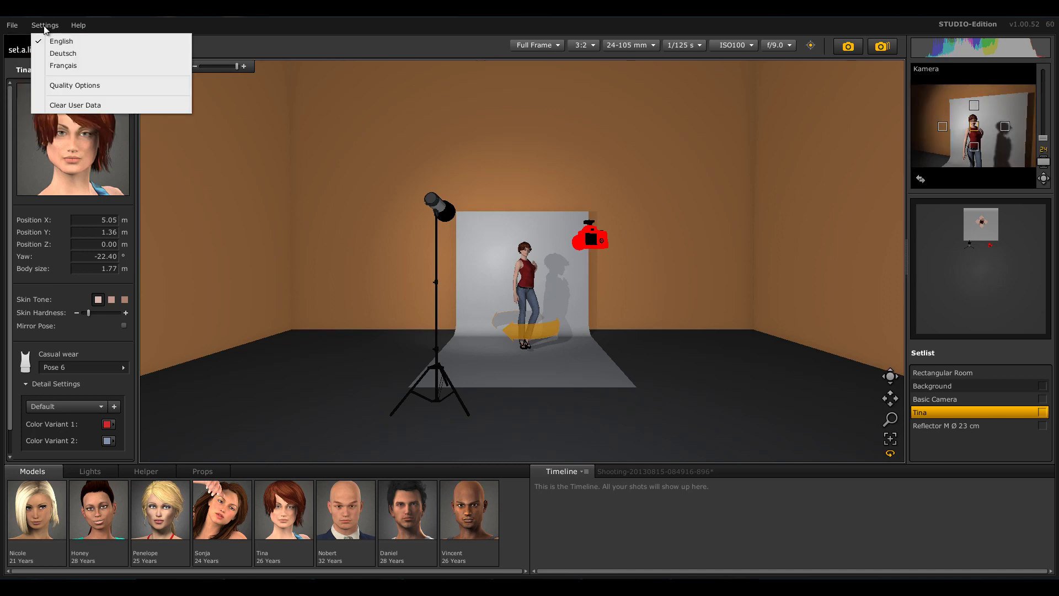
pyautogui.click(75, 67)
pyautogui.click(74, 54)
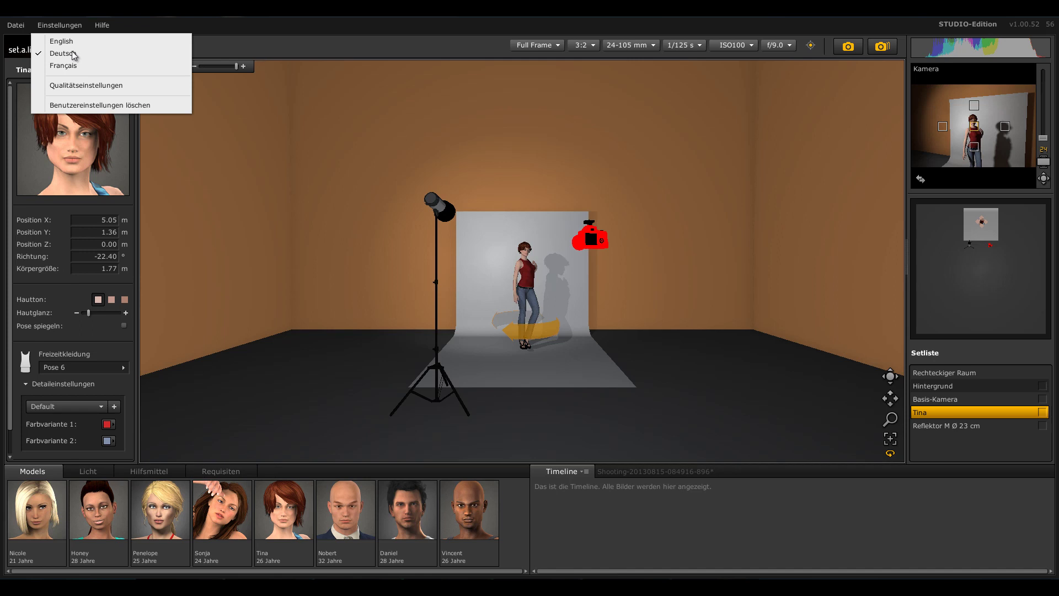
pyautogui.click(72, 42)
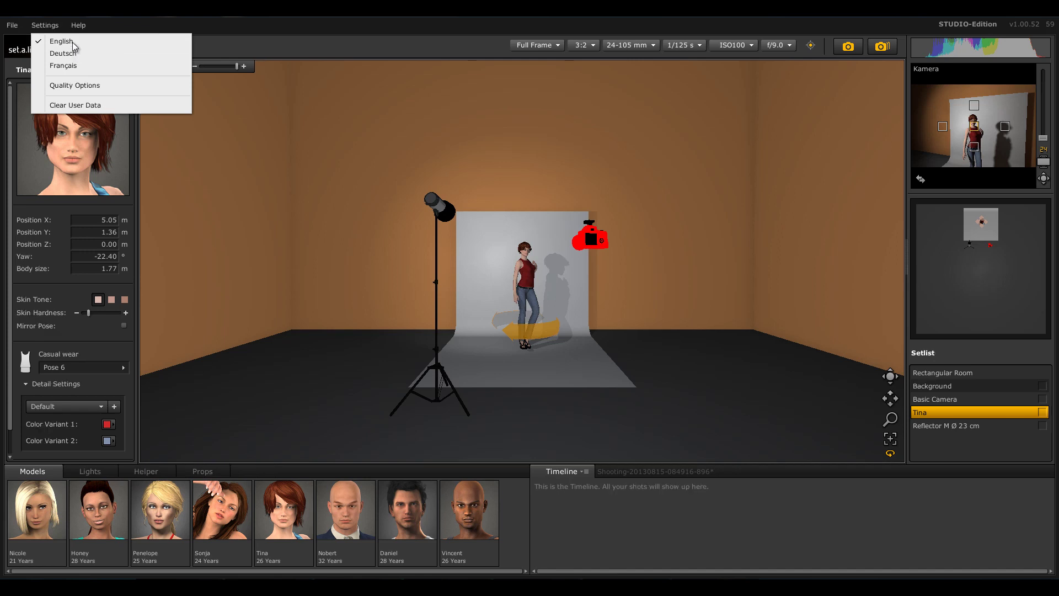
# Step: In Quality Settings, try Studio Quality levels 3 and 5, then leave it at 4
pyautogui.click(114, 85)
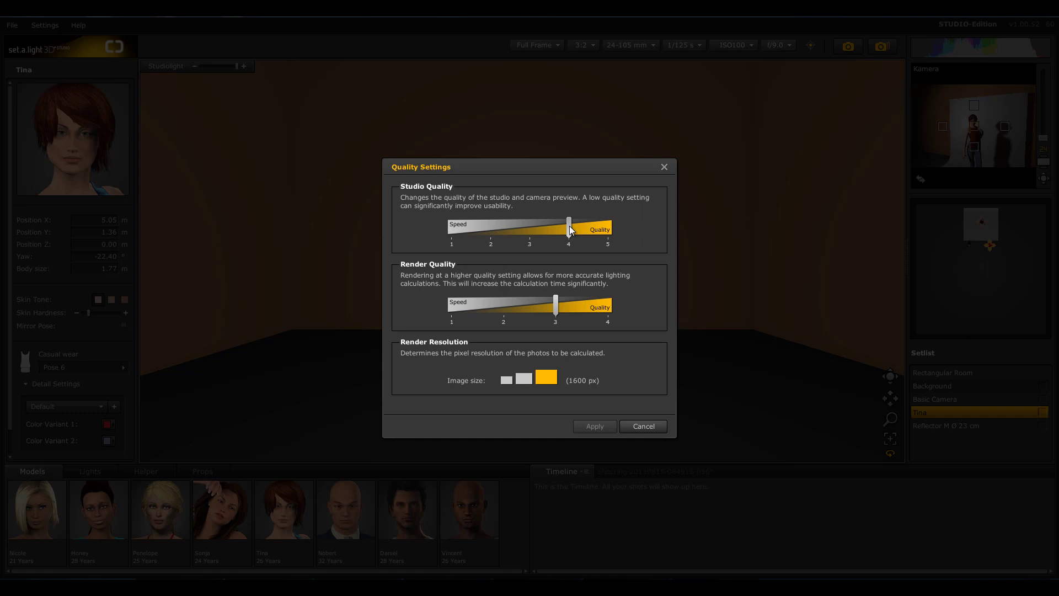
pyautogui.moveTo(570, 229)
pyautogui.mouseDown()
pyautogui.moveTo(549, 231)
pyautogui.moveTo(571, 227)
pyautogui.mouseUp()
pyautogui.click(611, 229)
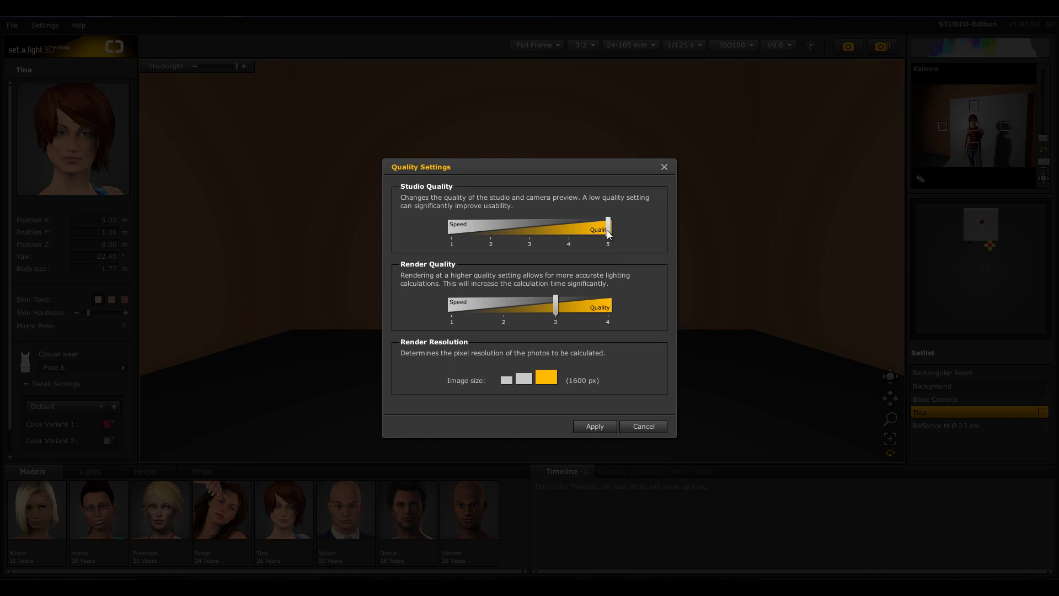
pyautogui.click(597, 231)
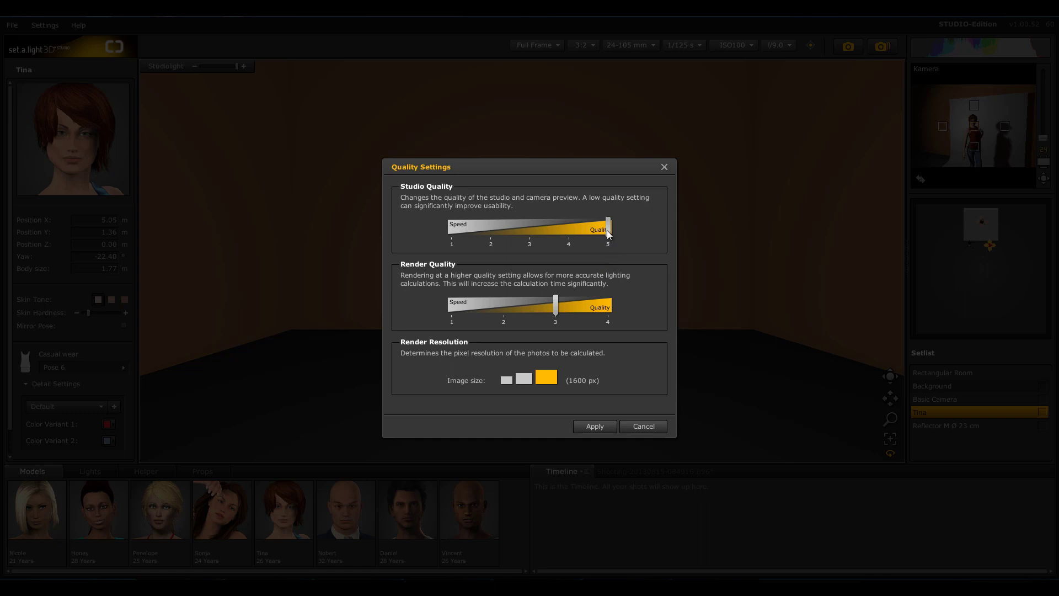
pyautogui.click(562, 232)
pyautogui.click(580, 228)
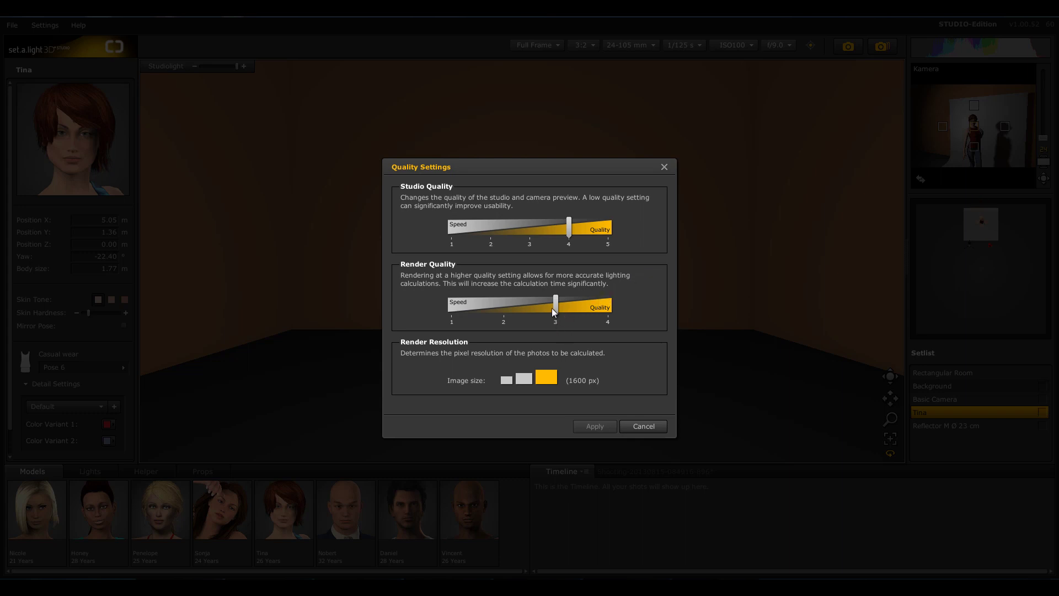
pyautogui.moveTo(558, 303)
pyautogui.mouseDown()
pyautogui.moveTo(528, 300)
pyautogui.moveTo(620, 307)
pyautogui.moveTo(571, 305)
pyautogui.mouseUp()
pyautogui.click(606, 306)
pyautogui.click(583, 309)
pyautogui.click(543, 307)
pyautogui.click(448, 309)
pyautogui.click(511, 310)
pyautogui.click(553, 312)
pyautogui.click(506, 380)
pyautogui.click(524, 380)
pyautogui.click(548, 379)
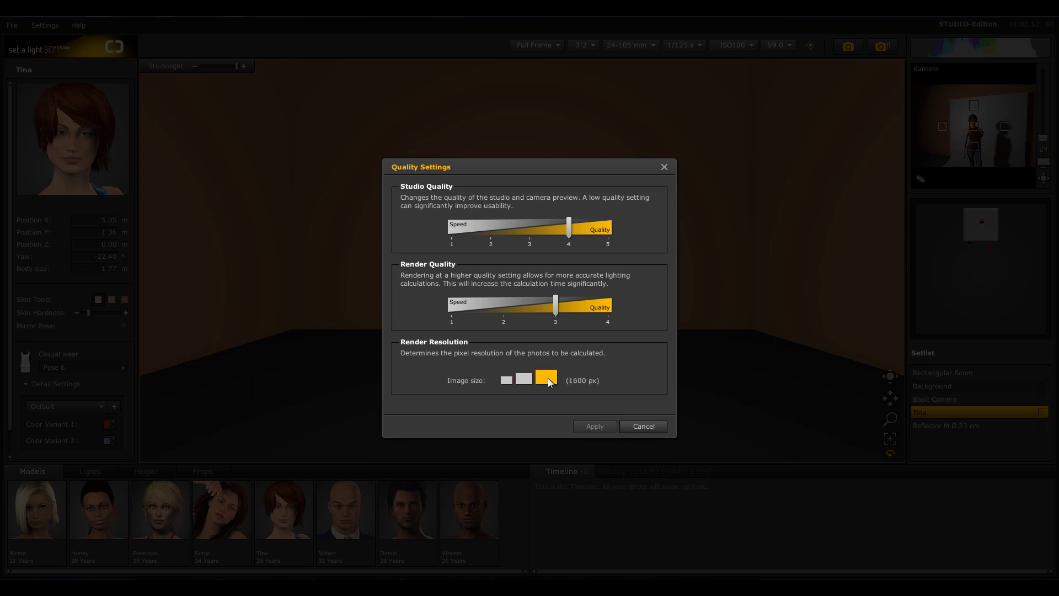